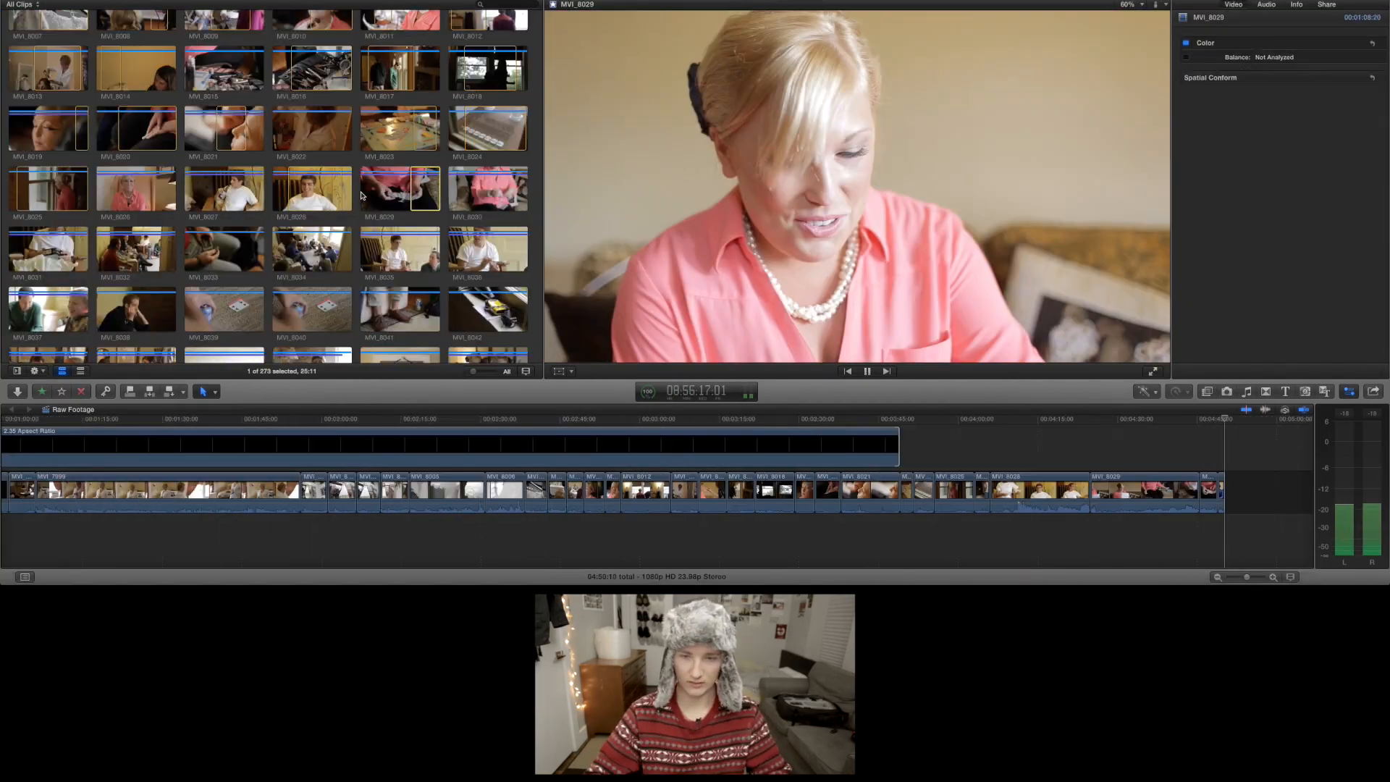
- Append the chosen browser clips one after another to the end of the Raw Footage timeline
key("e")
scroll(270, 181, "down", 10)
key("e")
key("e")
key("e")
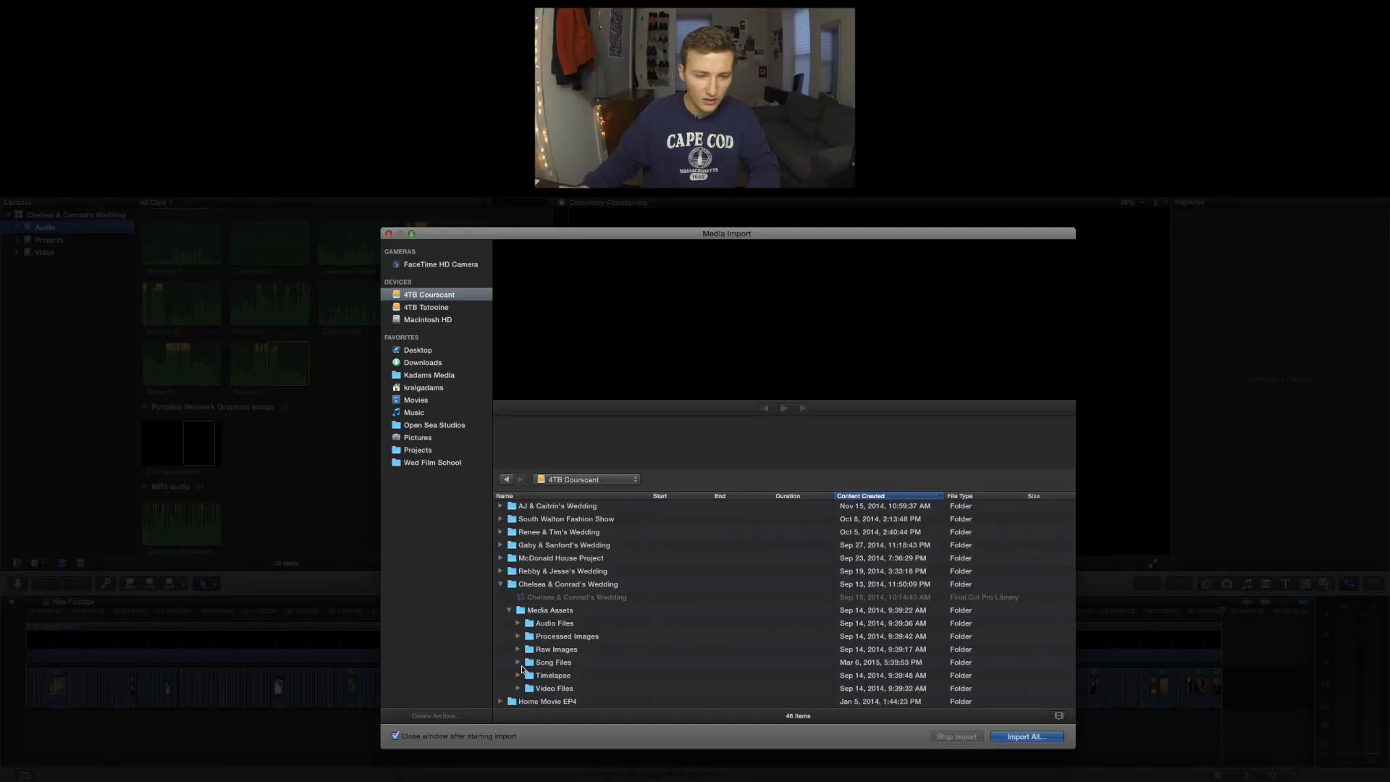
- Import all five AIFF songs from the Song Files folder inside the wedding's Media Assets
left_click(518, 663)
left_click(548, 665)
scroll(562, 627, "down", 2)
left_click(580, 687, "shift")
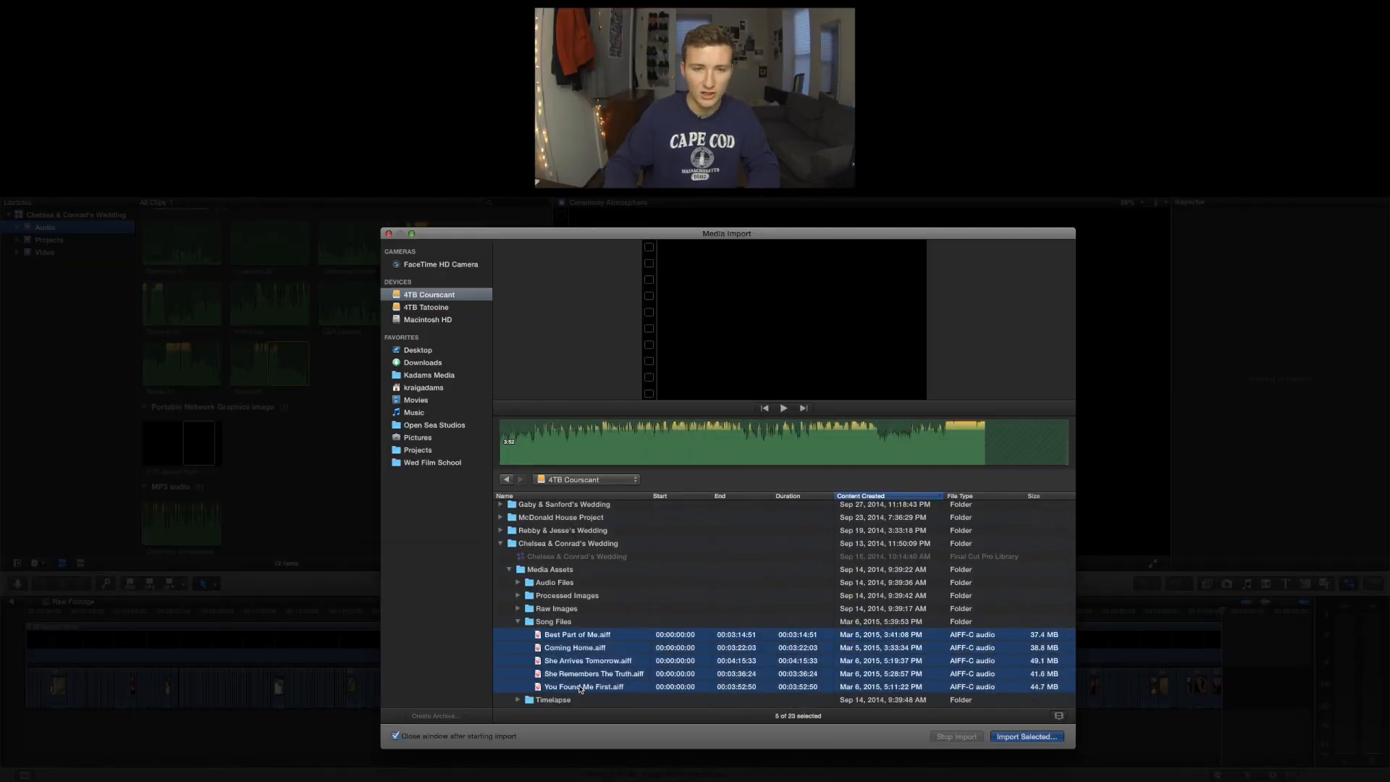
key("Return")
left_click(837, 531)
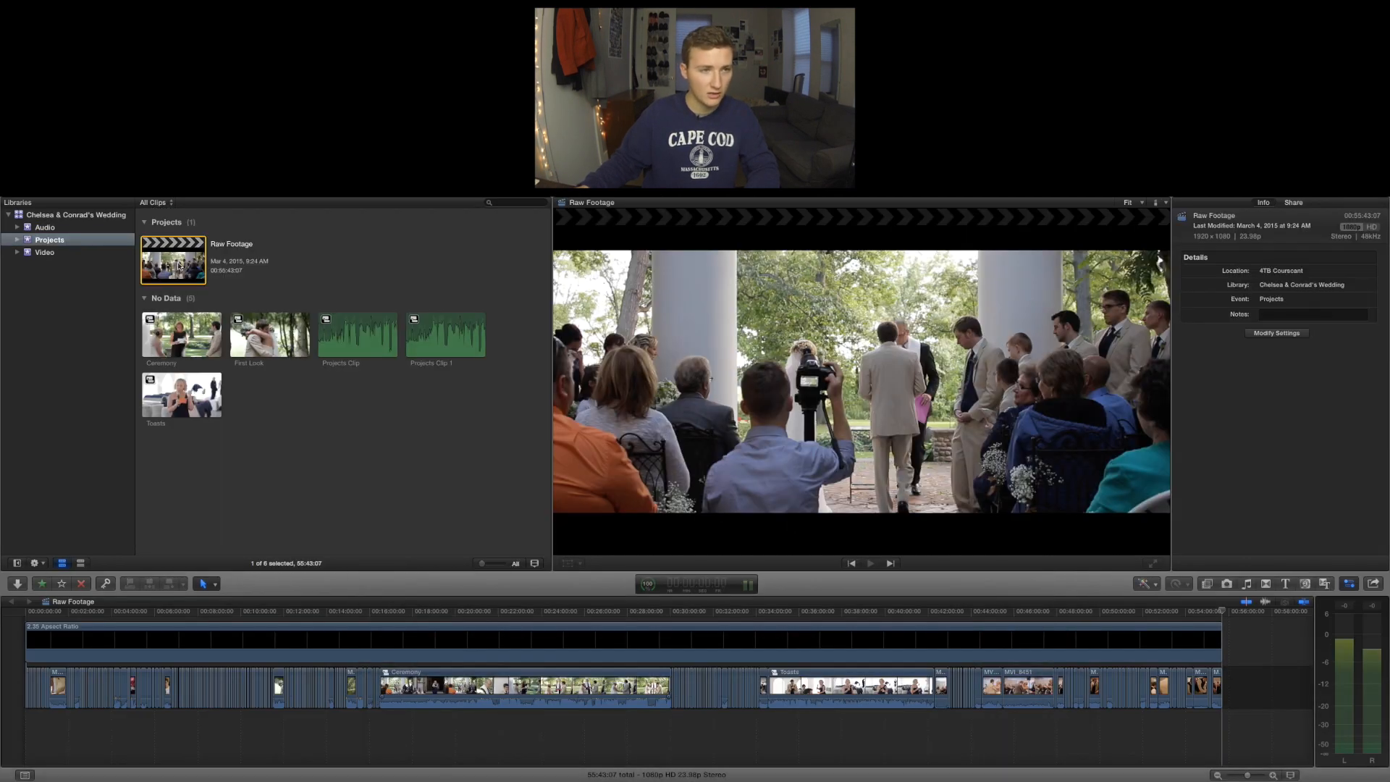
- Duplicate the Raw Footage project, rename the copy "Highlight Film" and open it in the timeline
key("super+d")
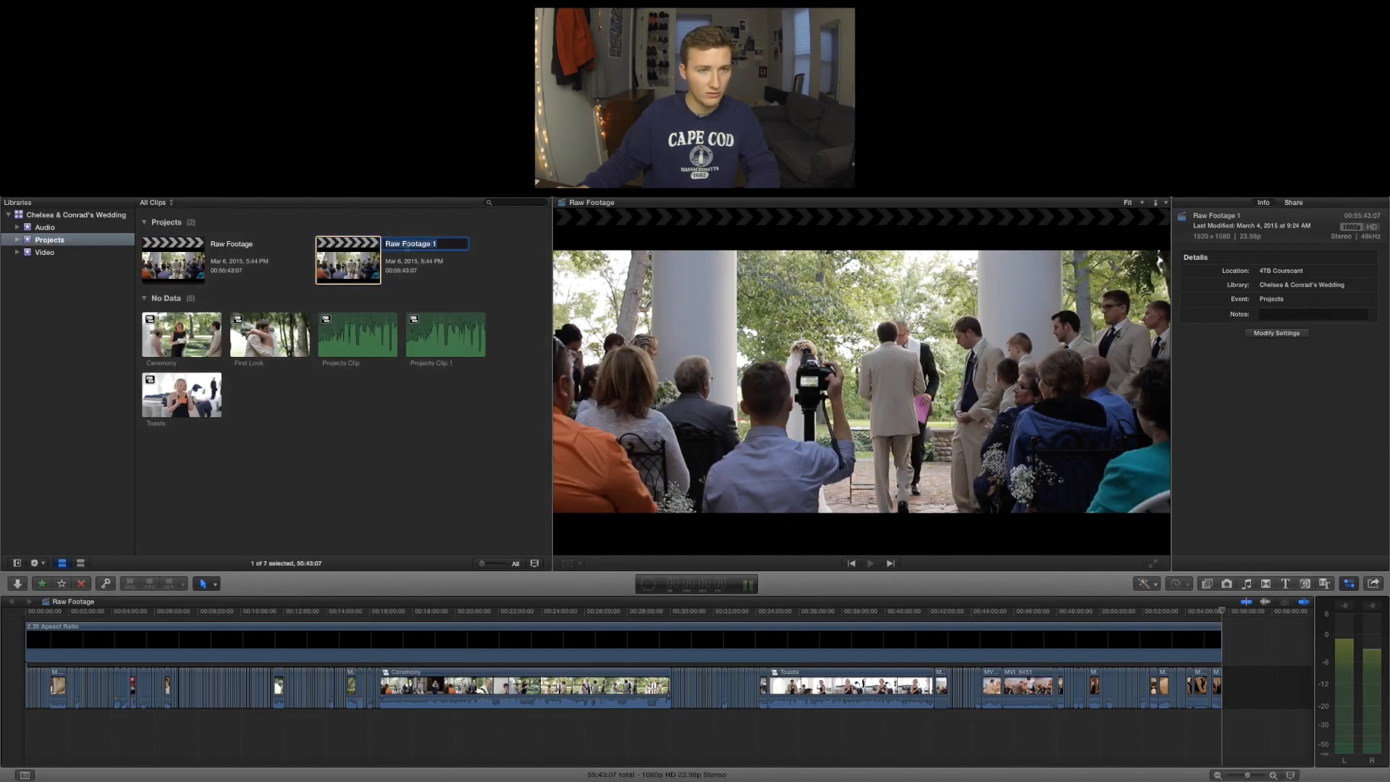
type("Highlight Film")
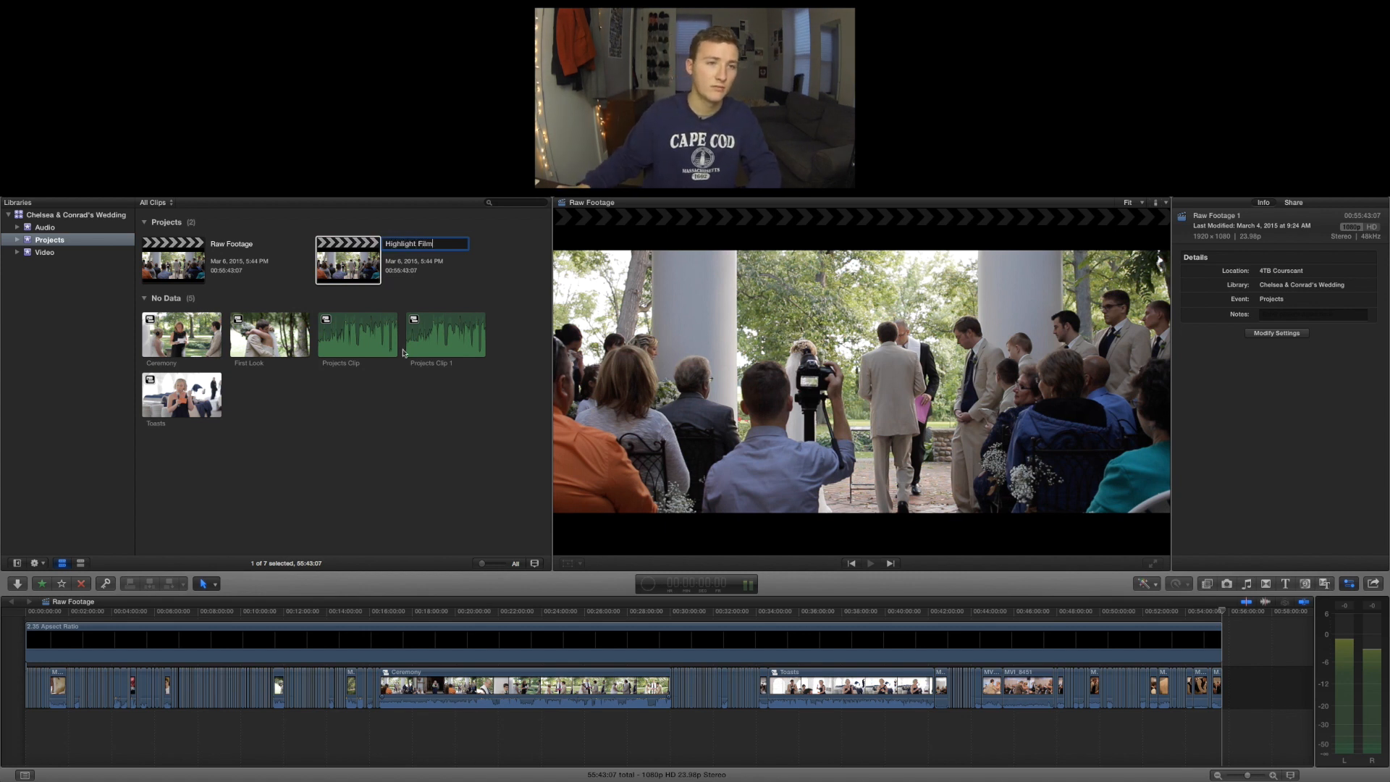
left_click(360, 445)
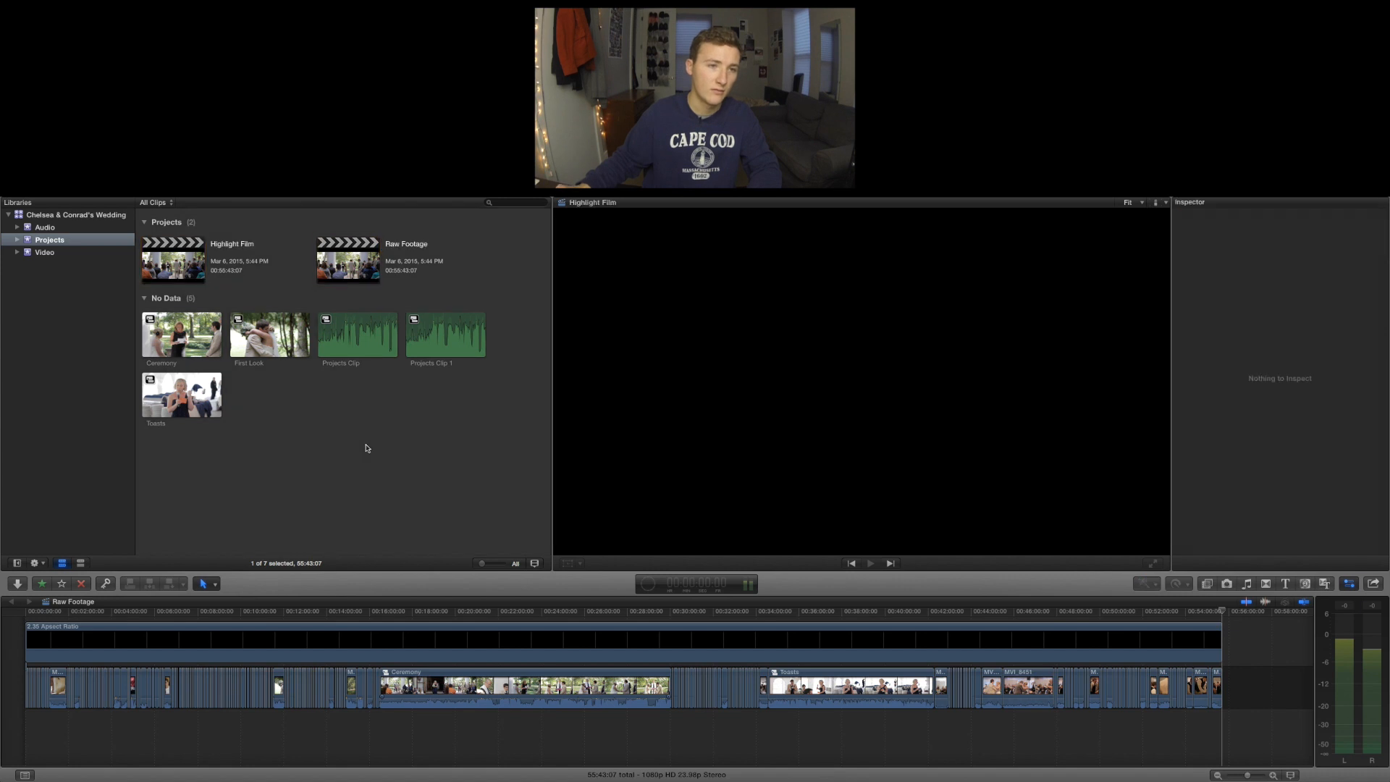
double_click(181, 266)
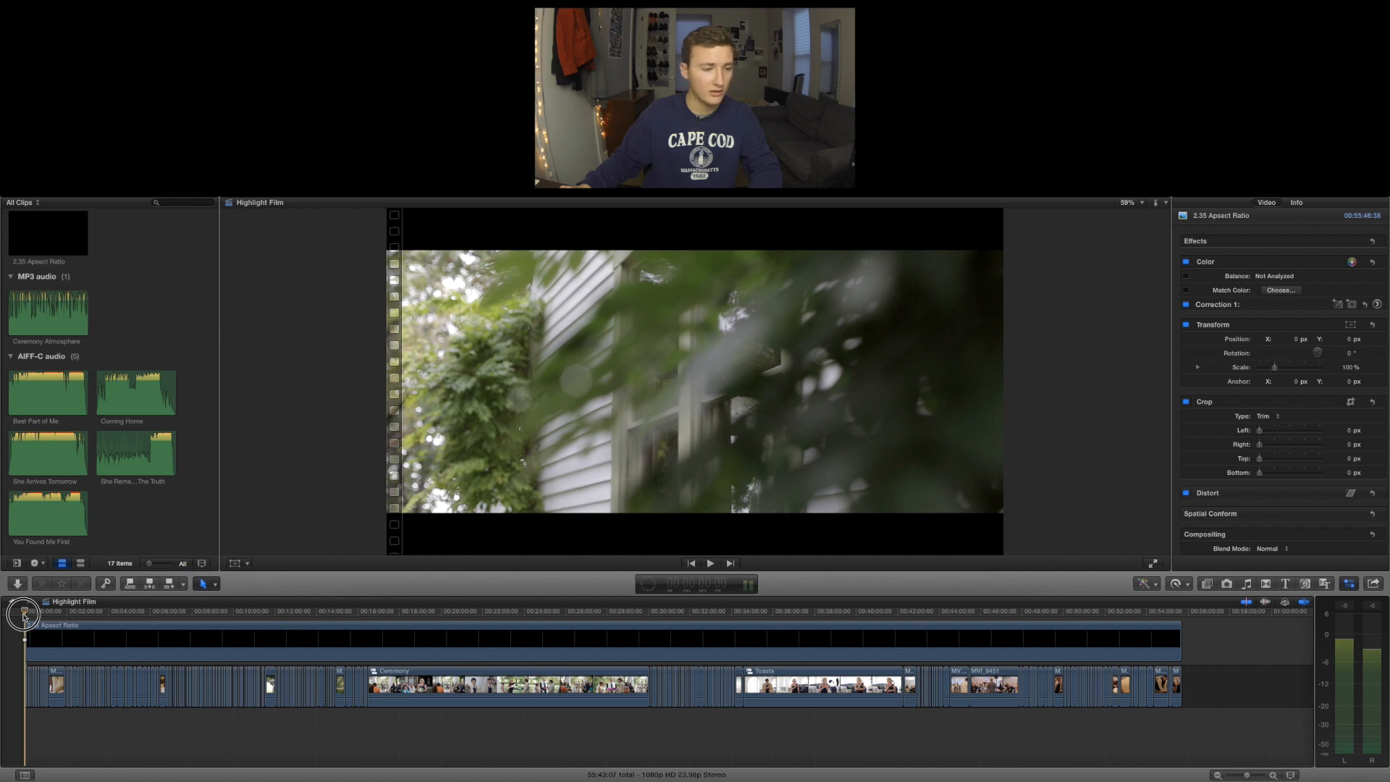
- Skim the Highlight Film timeline and play through the Ceremony clip to find its key moments
left_click_drag(24, 616, 775, 617)
left_click_drag(1053, 612, 1173, 613)
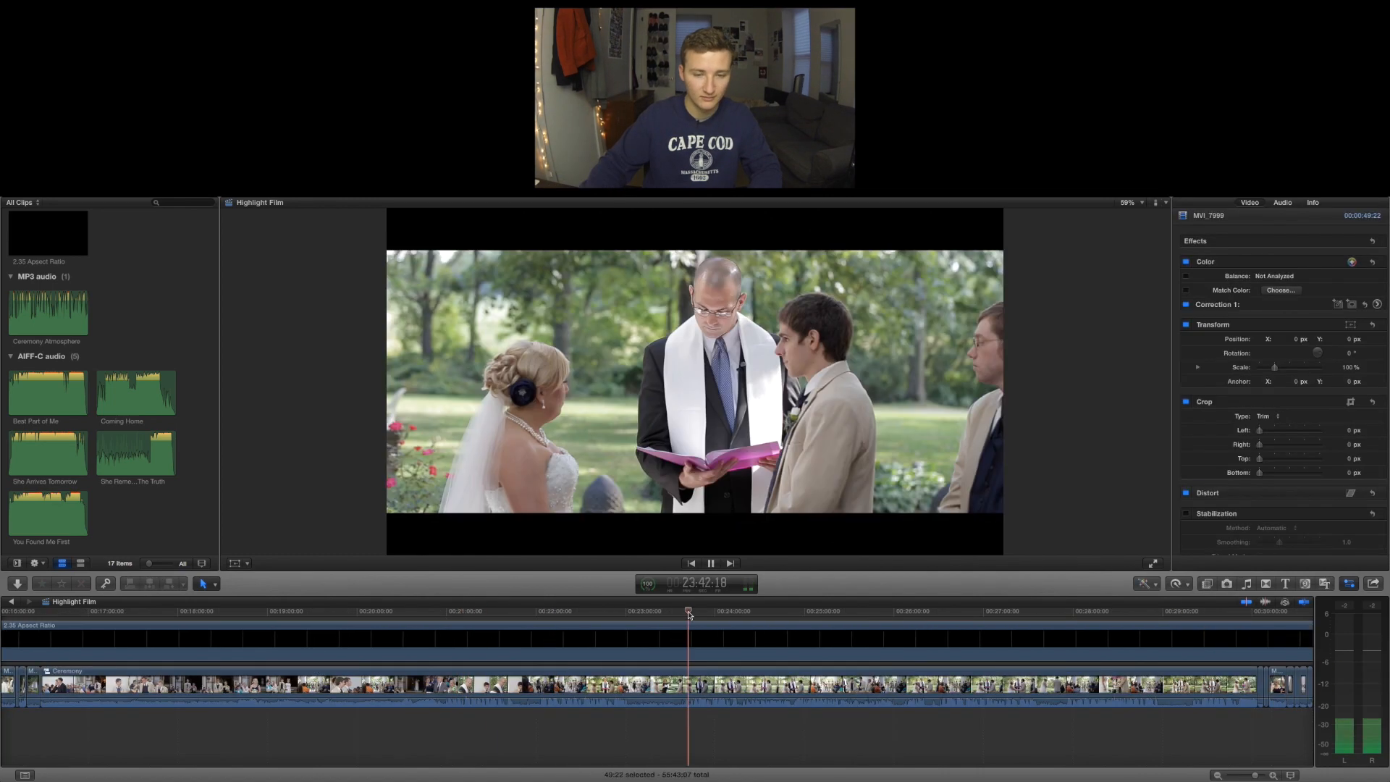
scroll(685, 642, "right", 5)
key("space")
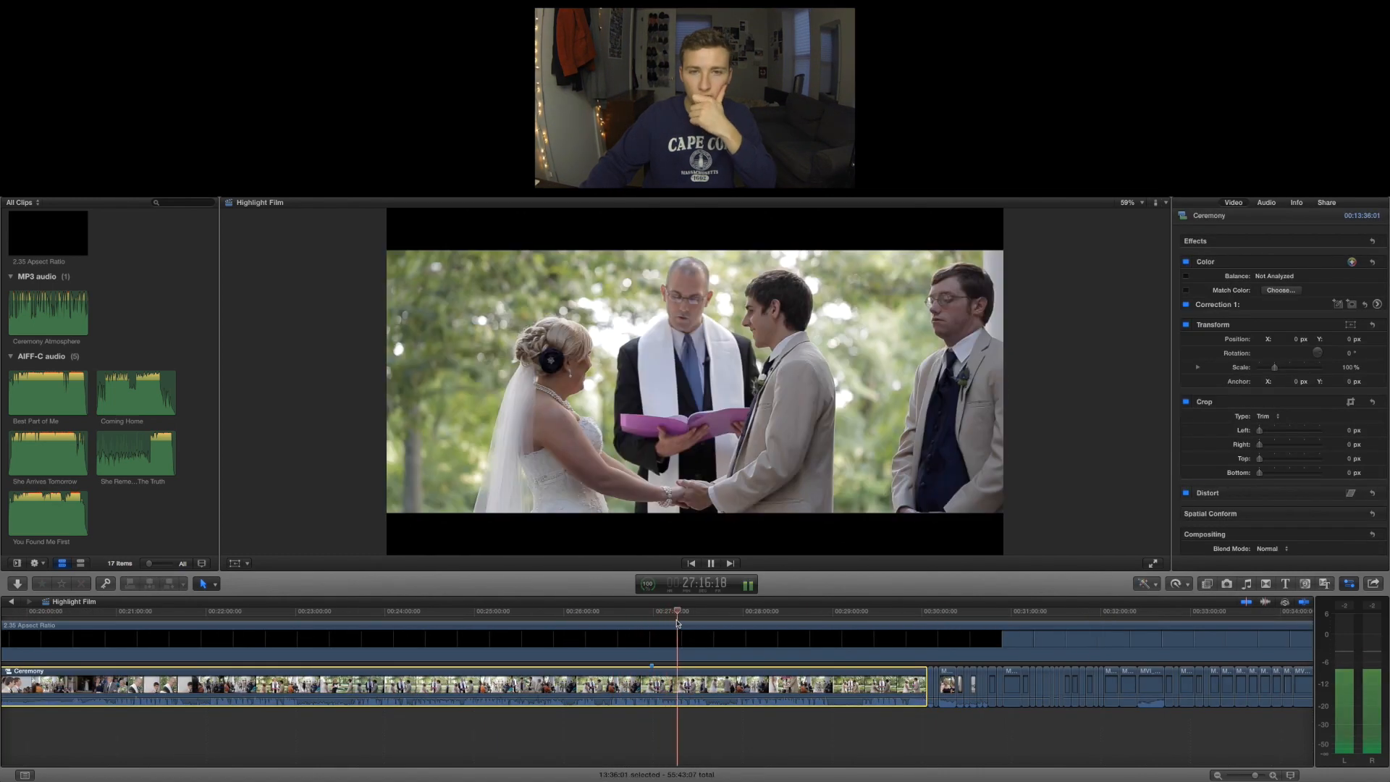
key("space")
key("shift+z")
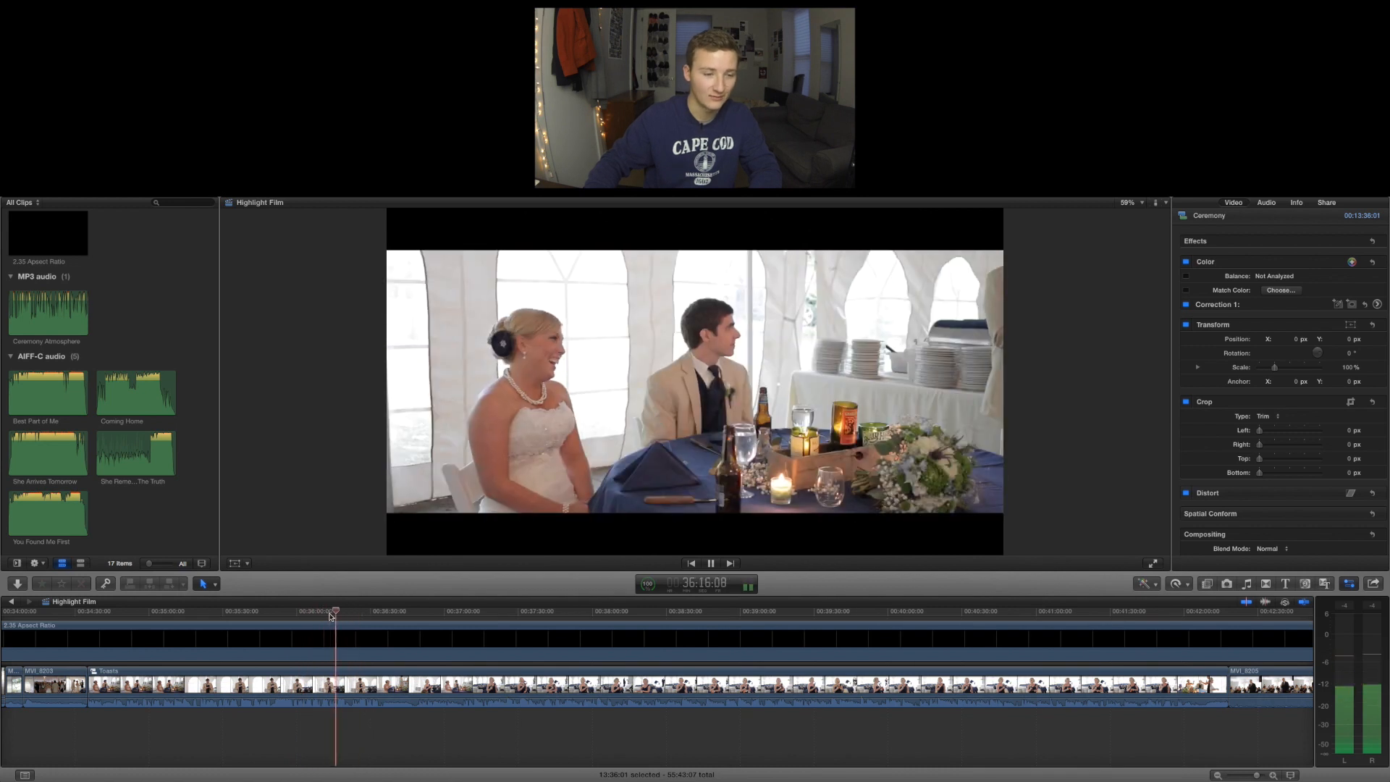
- Play through the Toasts clip and add markers at the moments worth using
left_click(340, 615)
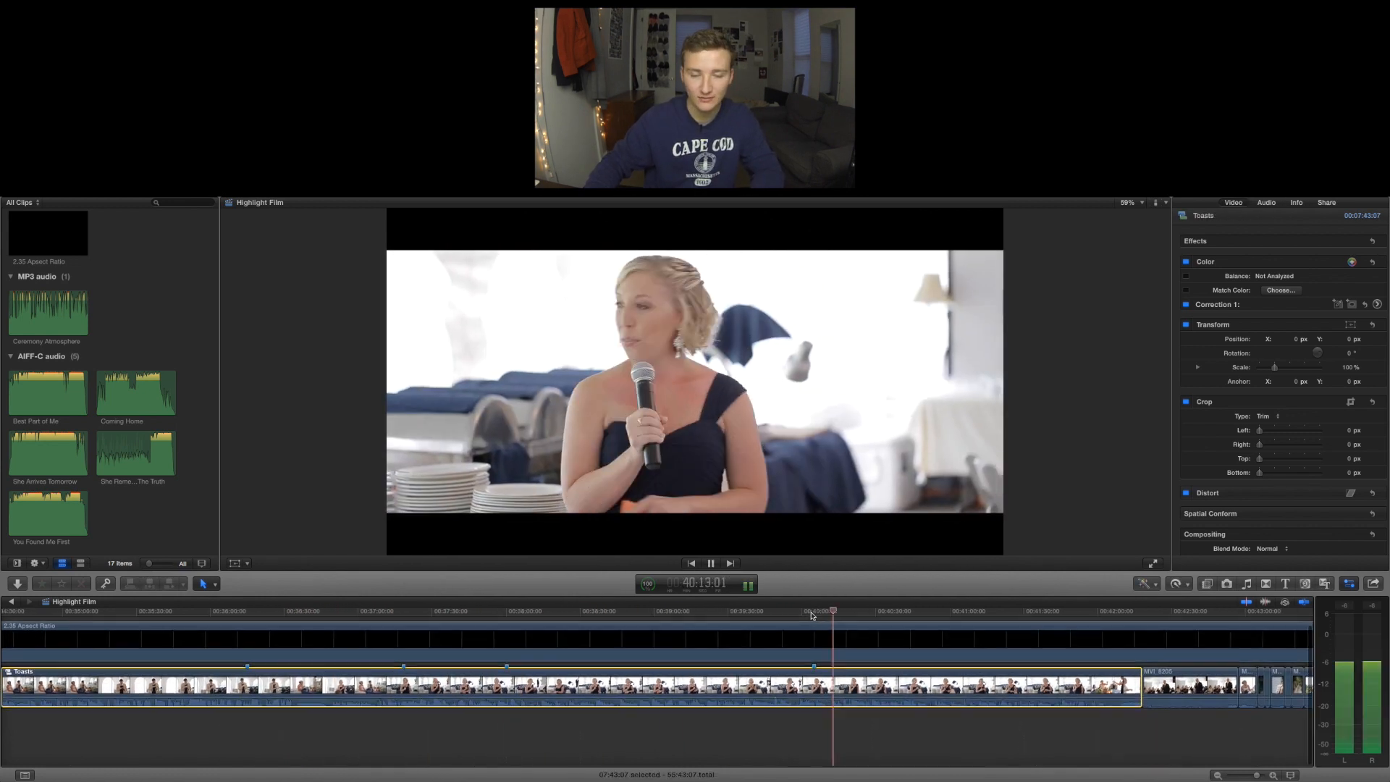
scroll(811, 616, "right", 3)
key("m")
key("m")
key("m")
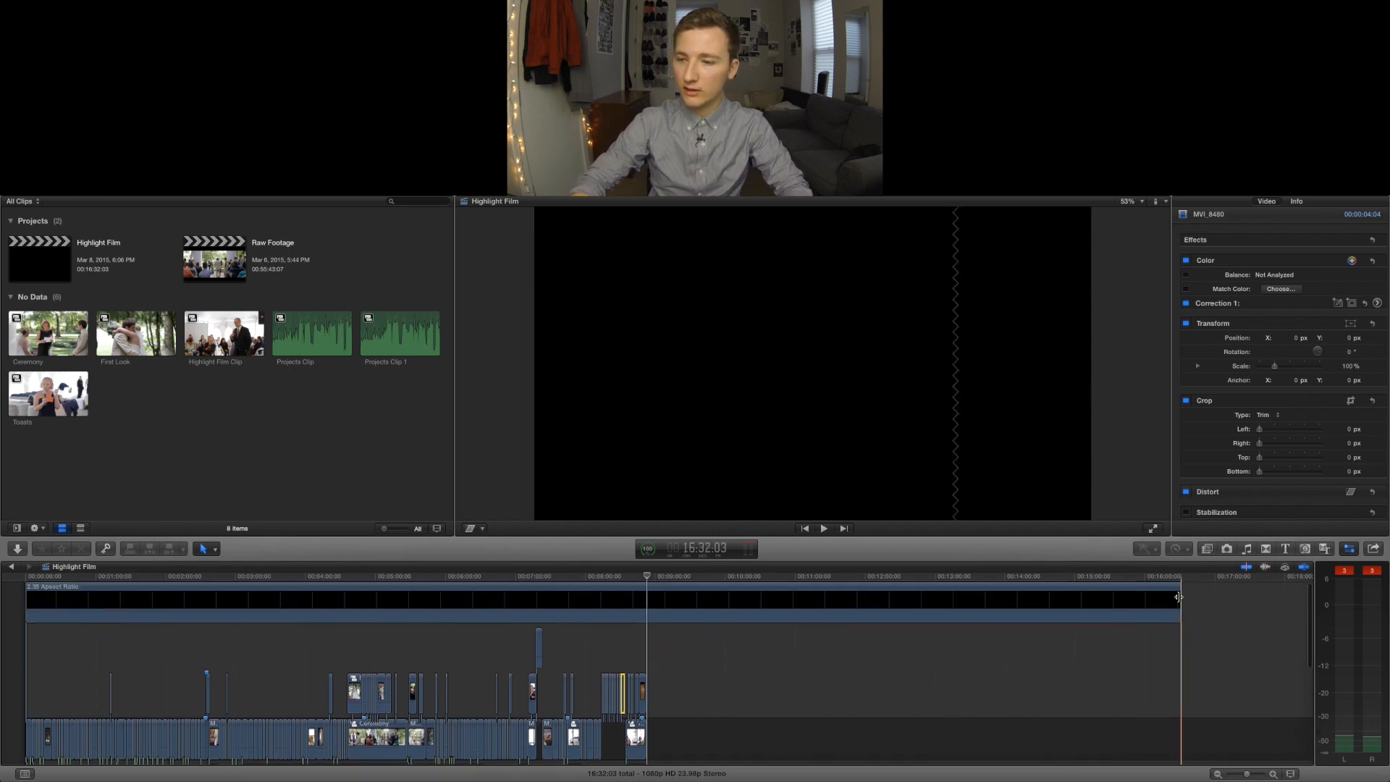
- Shorten the 2.35 aspect ratio overlay to the end of the last clip and trim the overlapping connected clip near 7:19
left_click_drag(1179, 608, 645, 608)
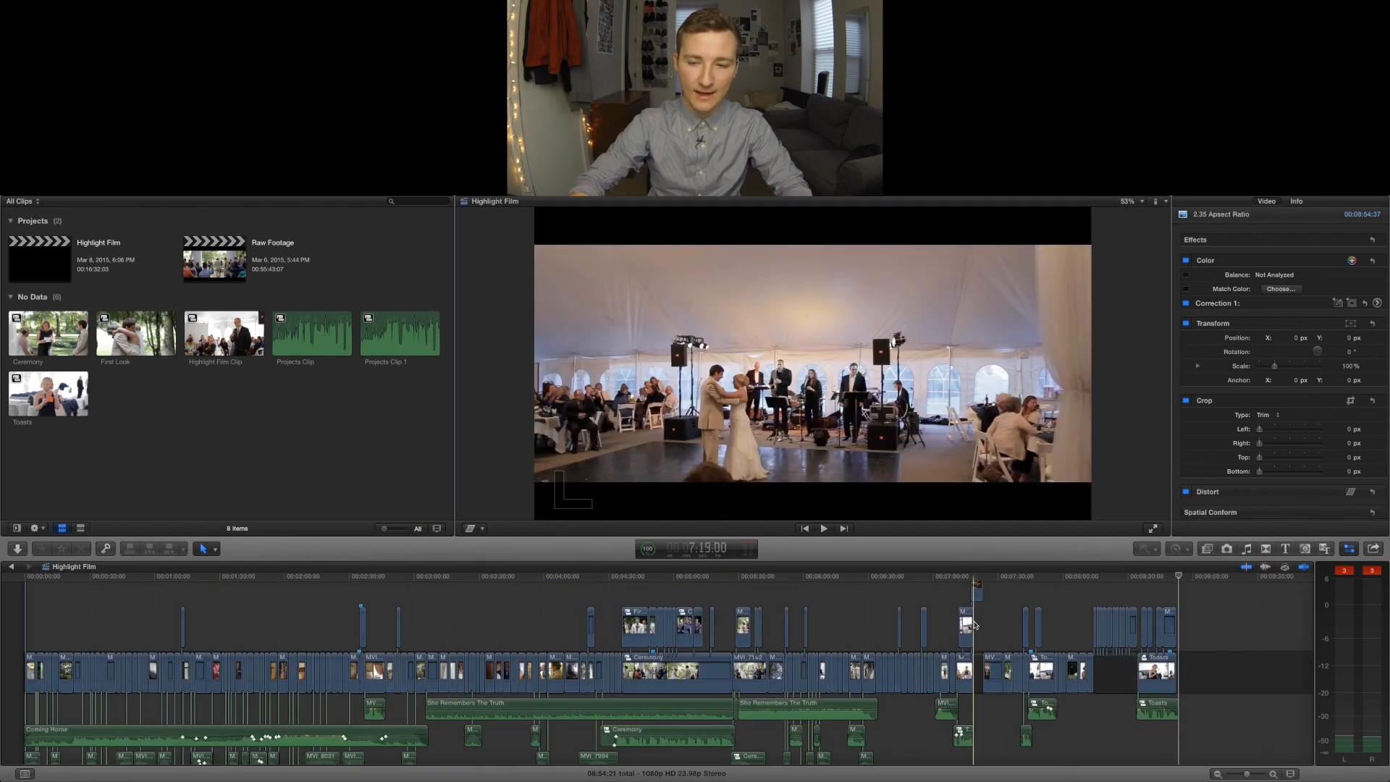
left_click_drag(969, 622, 968, 623)
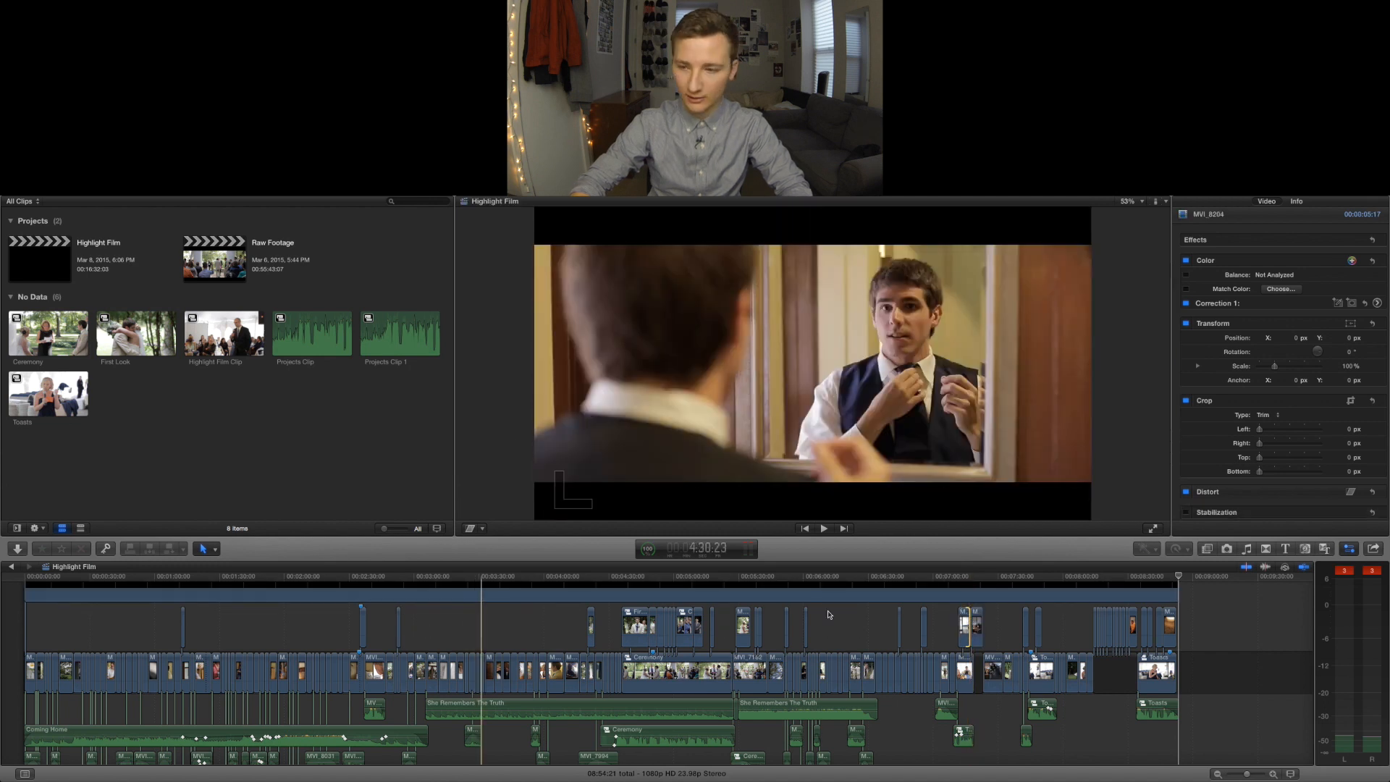
left_click(1210, 600)
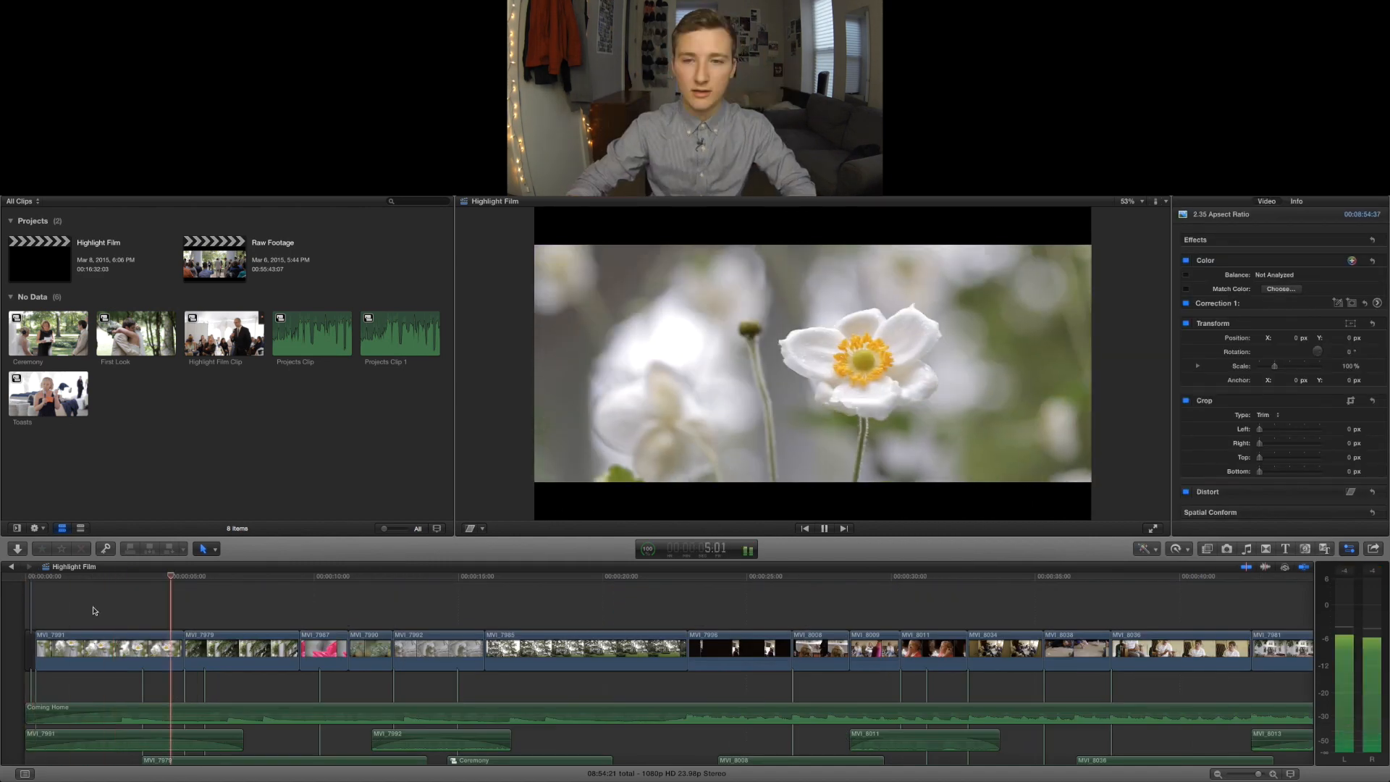
- Extend the end of the MVI_8013 audio clip slightly beneath the Coming Home song
scroll(550, 645, "right", 13)
scroll(550, 644, "down", 2)
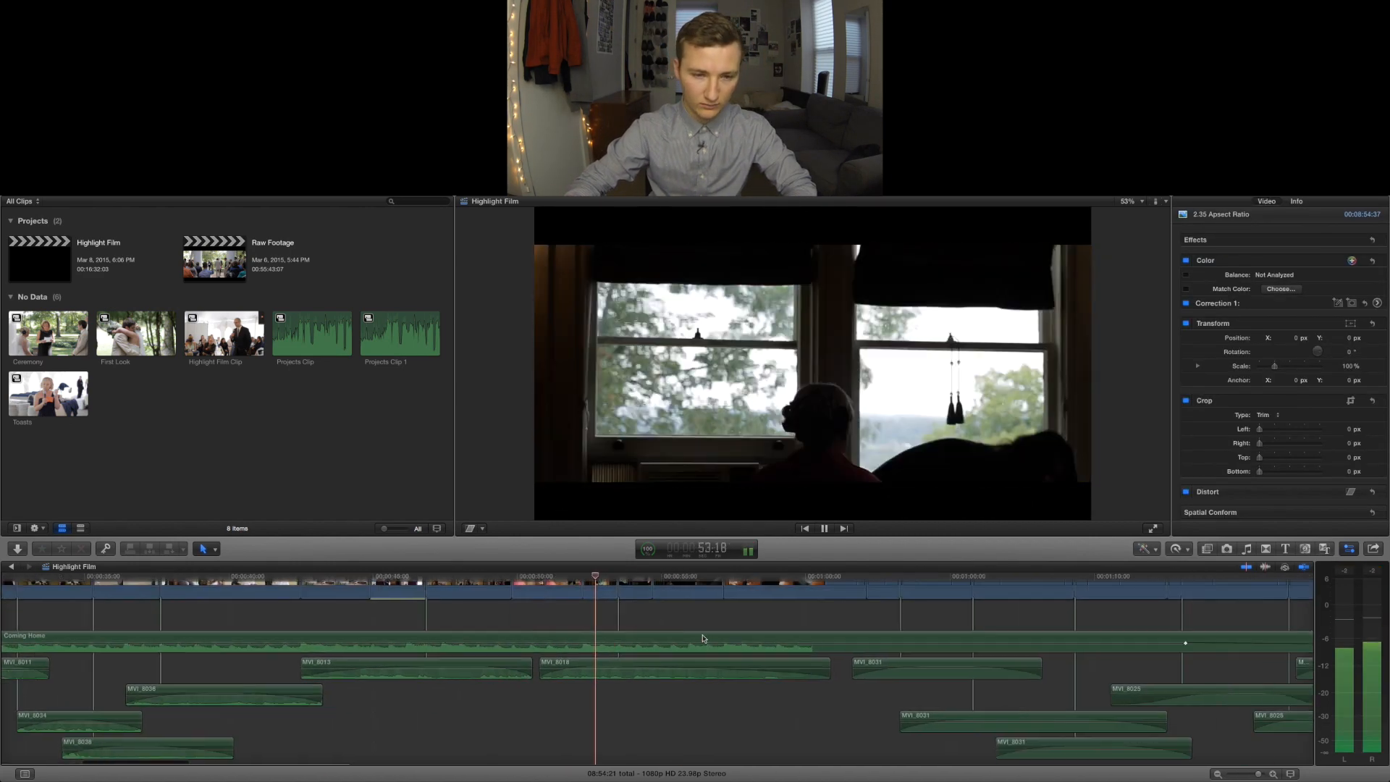
left_click_drag(532, 667, 550, 668)
scroll(558, 637, "up", 2)
- Play through the rest of the Coming Home section and check the picture against the layered clip audio
key("space")
scroll(558, 636, "right", 15)
scroll(651, 630, "down", 2)
key("space")
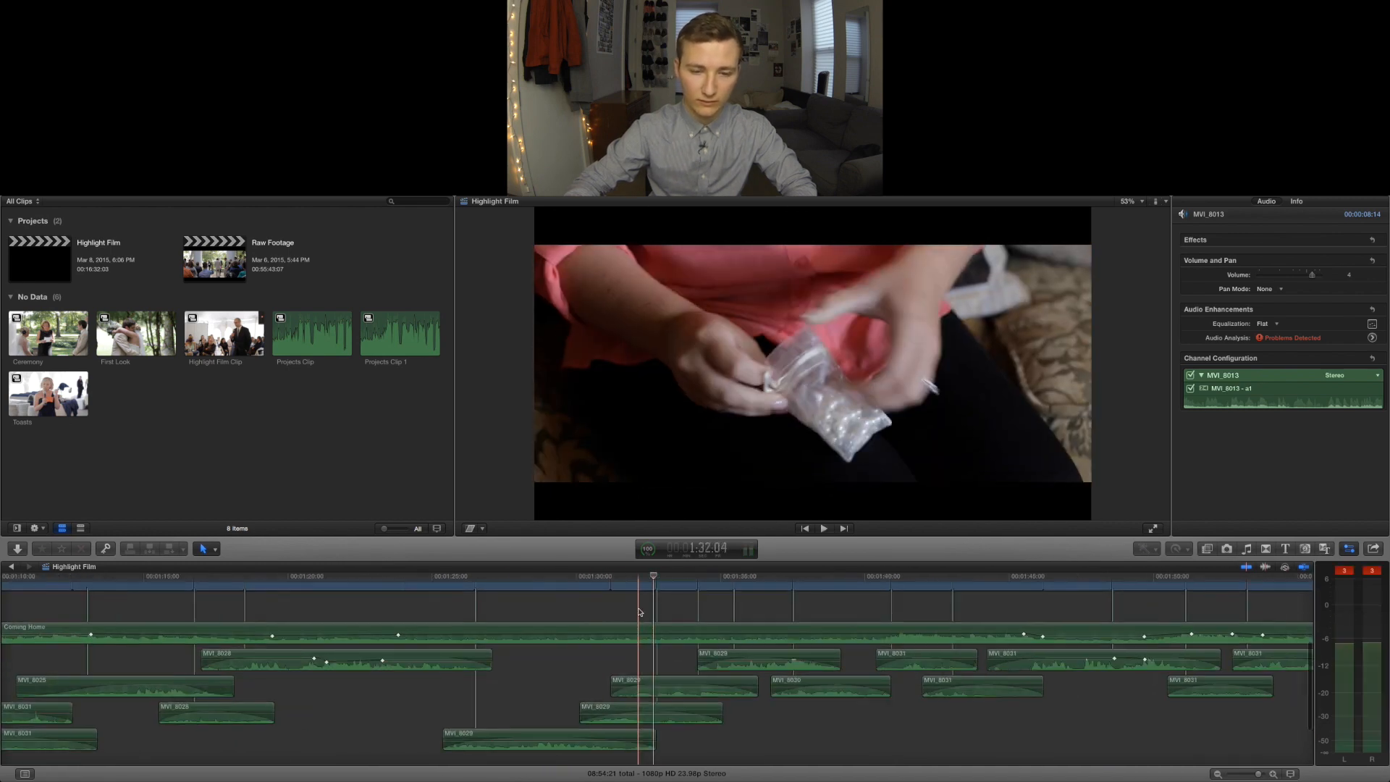
key("space")
scroll(636, 630, "up", 2)
scroll(635, 637, "right", 15)
scroll(688, 669, "down", 2)
scroll(732, 649, "up", 2)
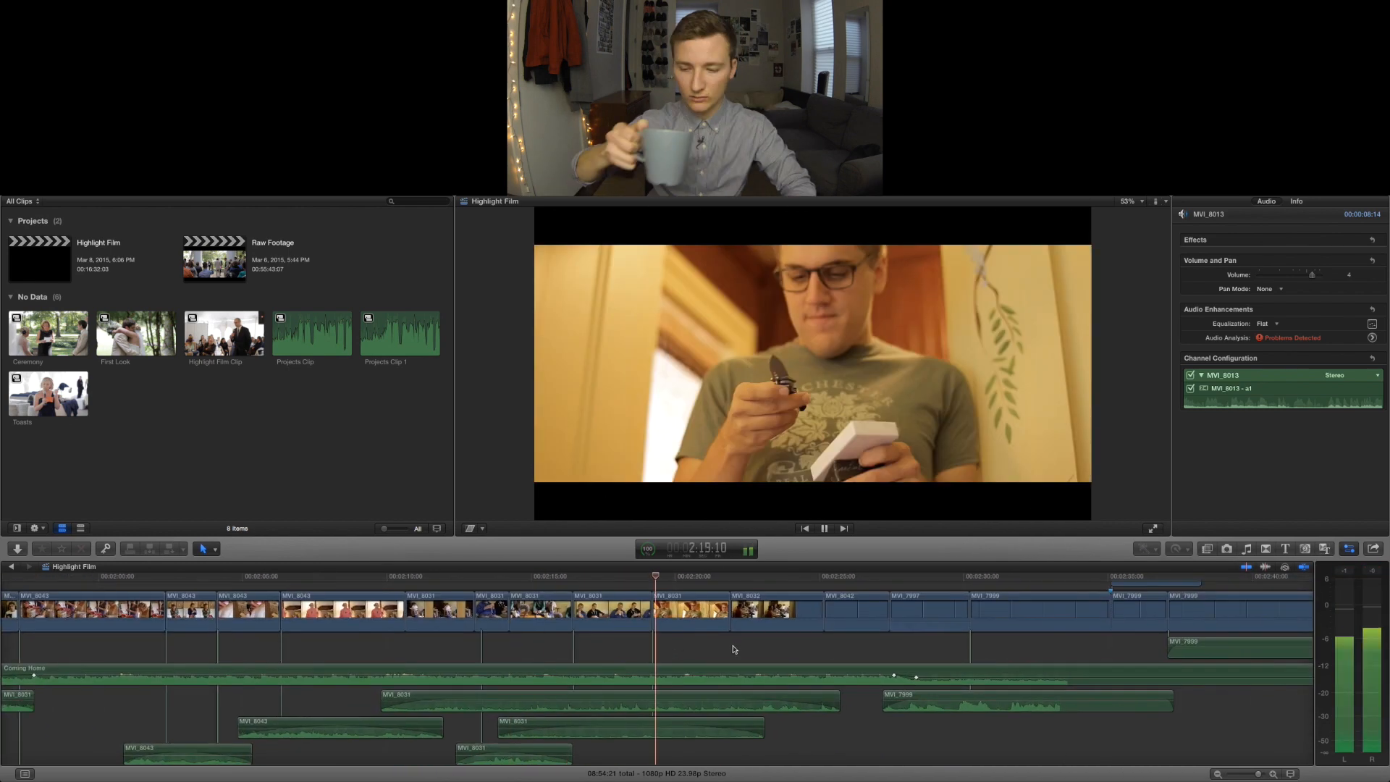
scroll(732, 649, "right", 18)
scroll(676, 605, "up", 2)
scroll(637, 619, "down", 1)
key("space")
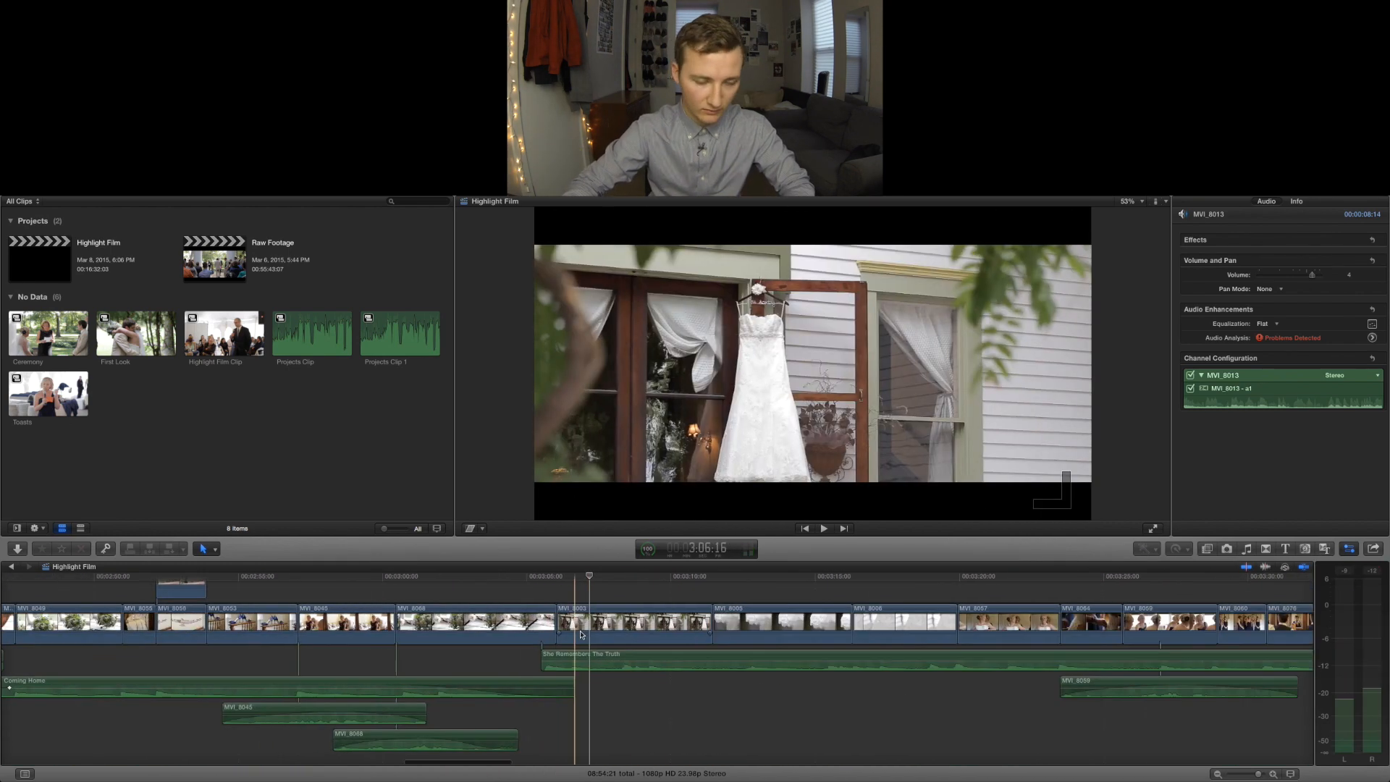
- Play through the She Remembers The Truth section from the wedding dress shots into the ceremony
scroll(580, 634, "up", 1)
left_click(554, 631)
scroll(615, 615, "right", 3)
key("space")
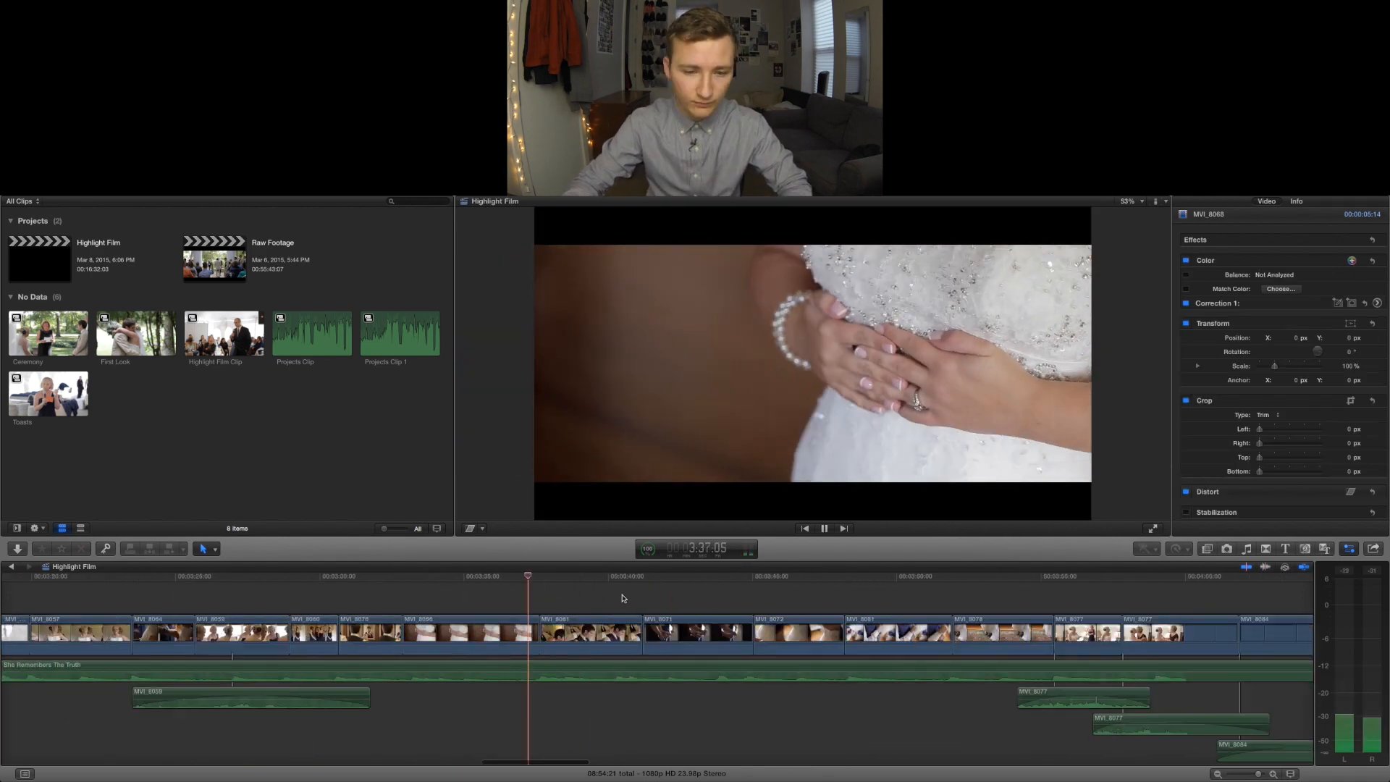
scroll(665, 603, "right", 10)
scroll(681, 605, "down", 1)
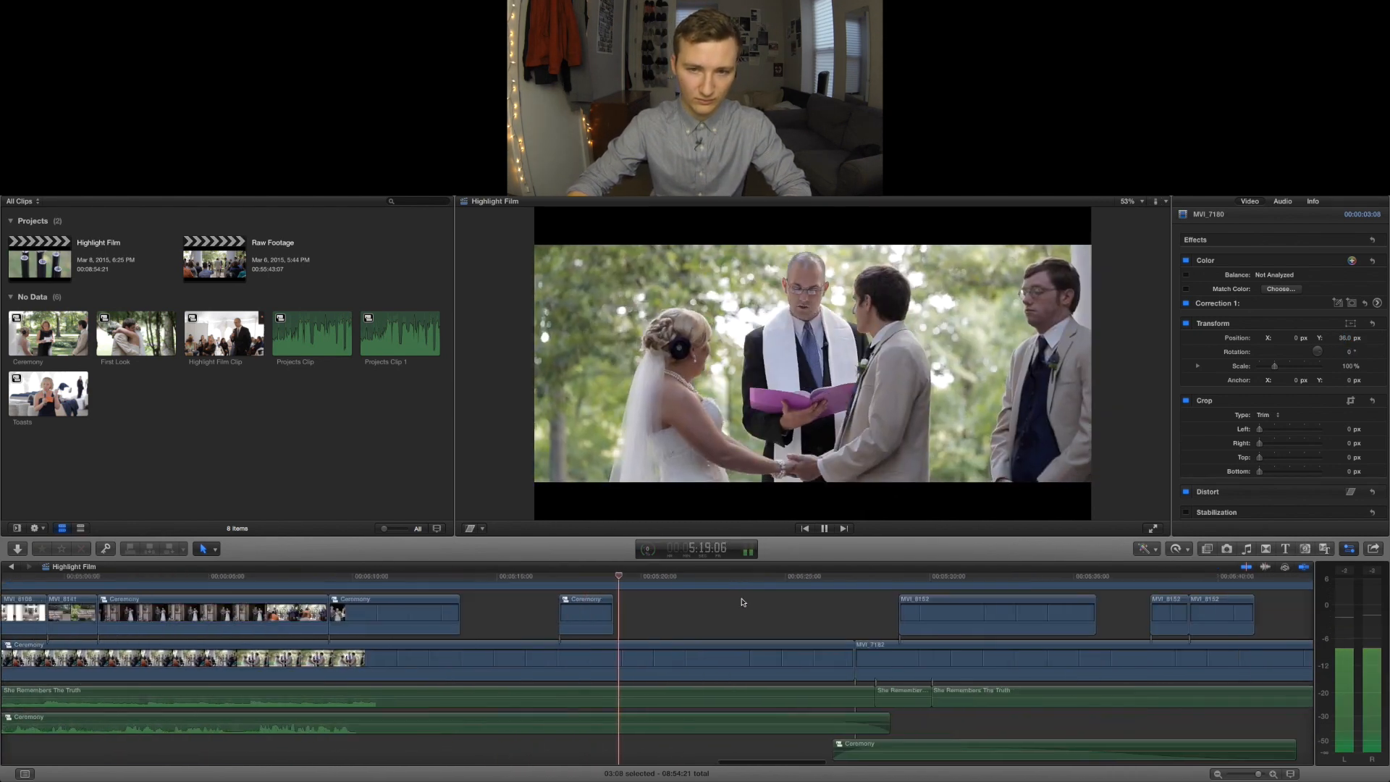
key("space")
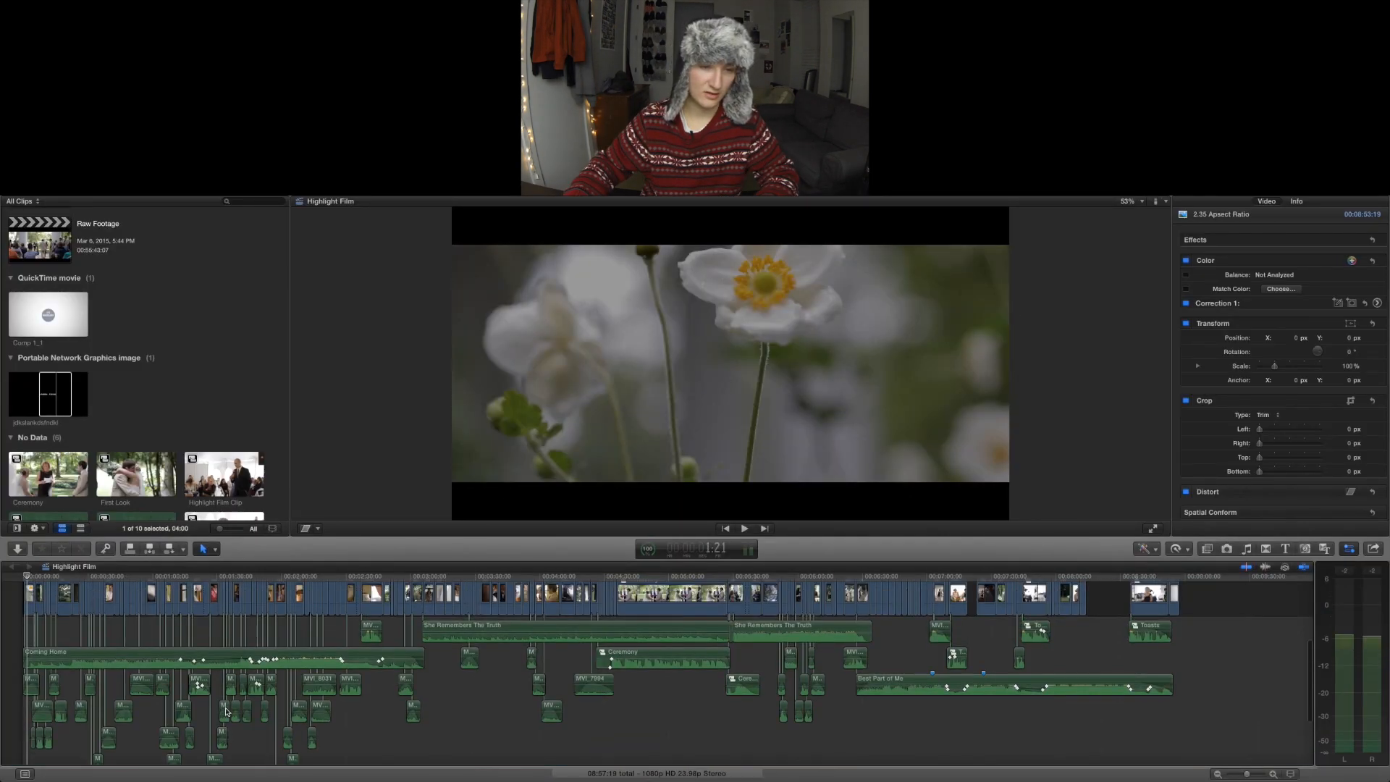
- Scrub through the complete Highlight Film timeline to review the edited shots
scroll(226, 711, "up", 3)
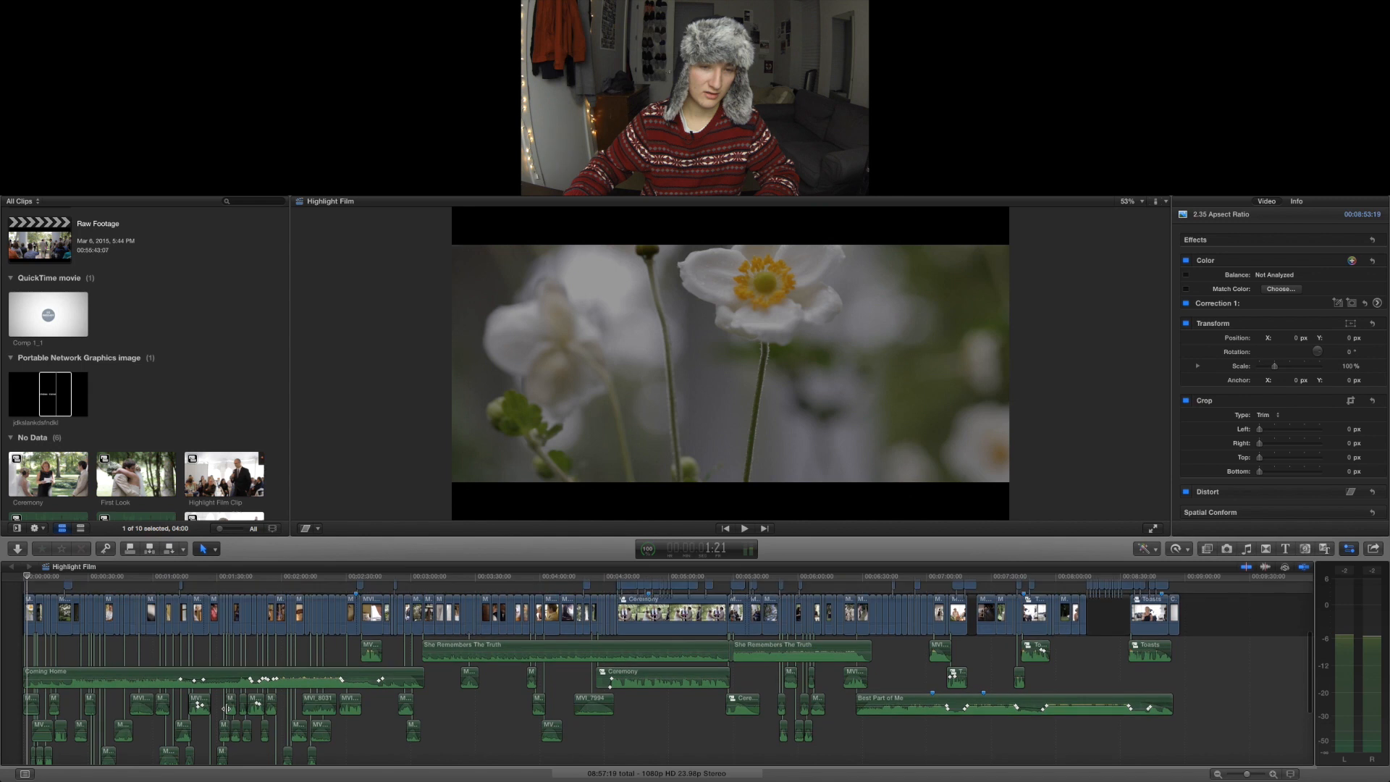
scroll(227, 712, "up", 2)
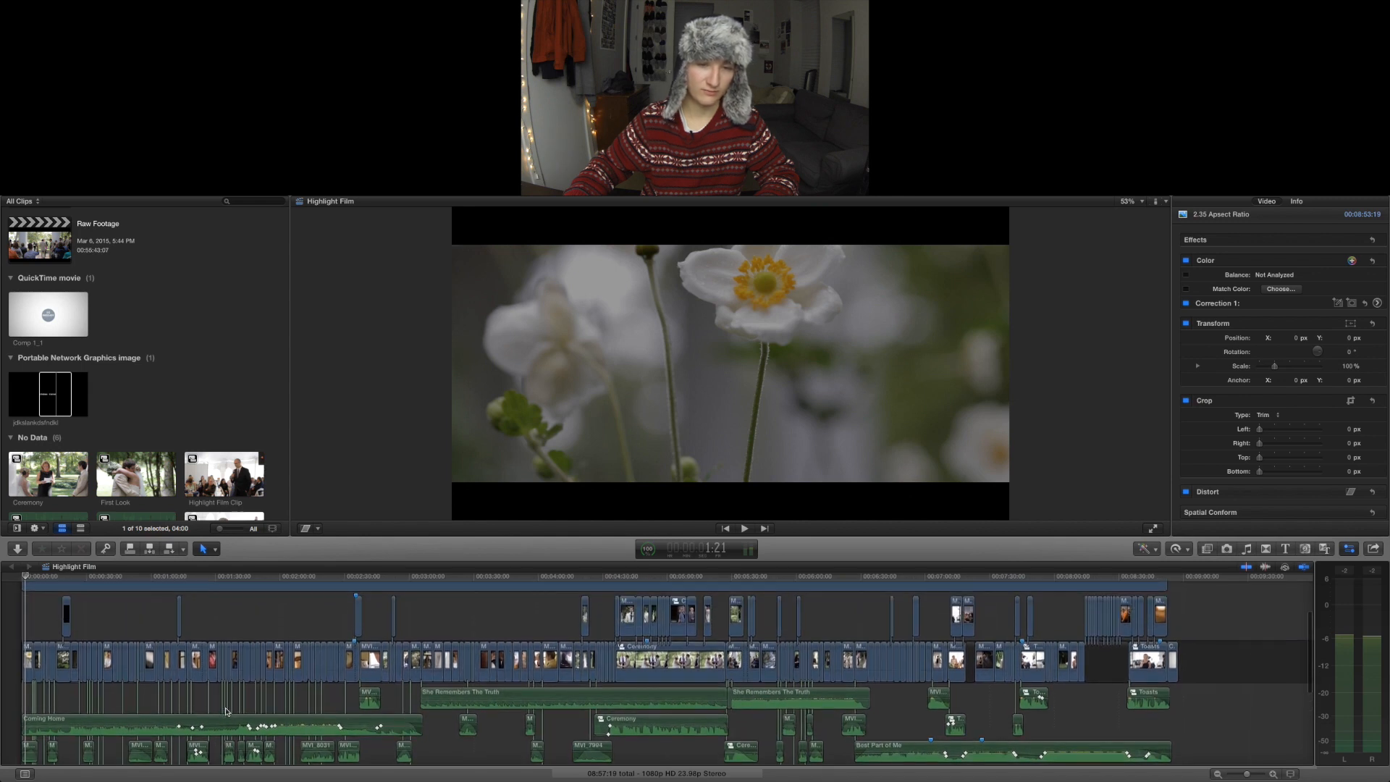
scroll(227, 711, "up", 1)
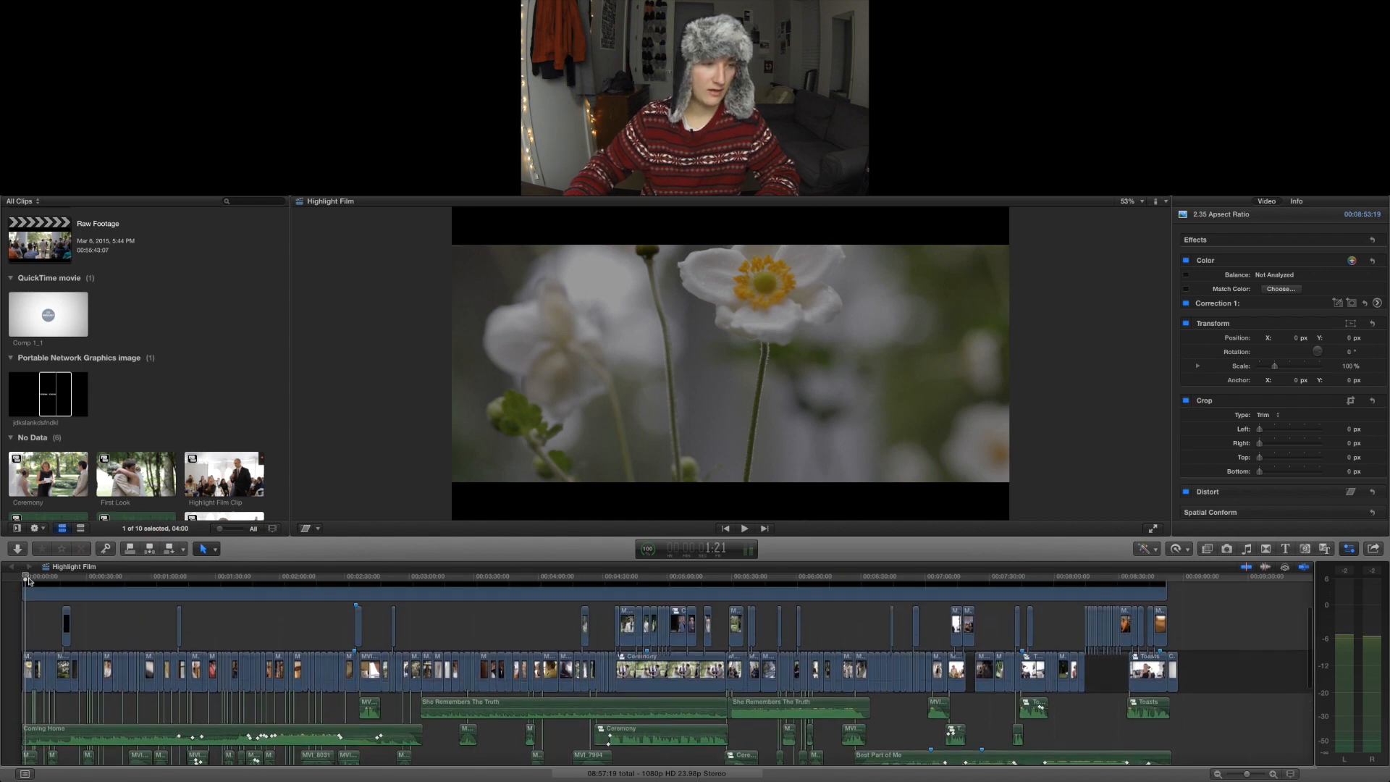
left_click_drag(25, 579, 894, 579)
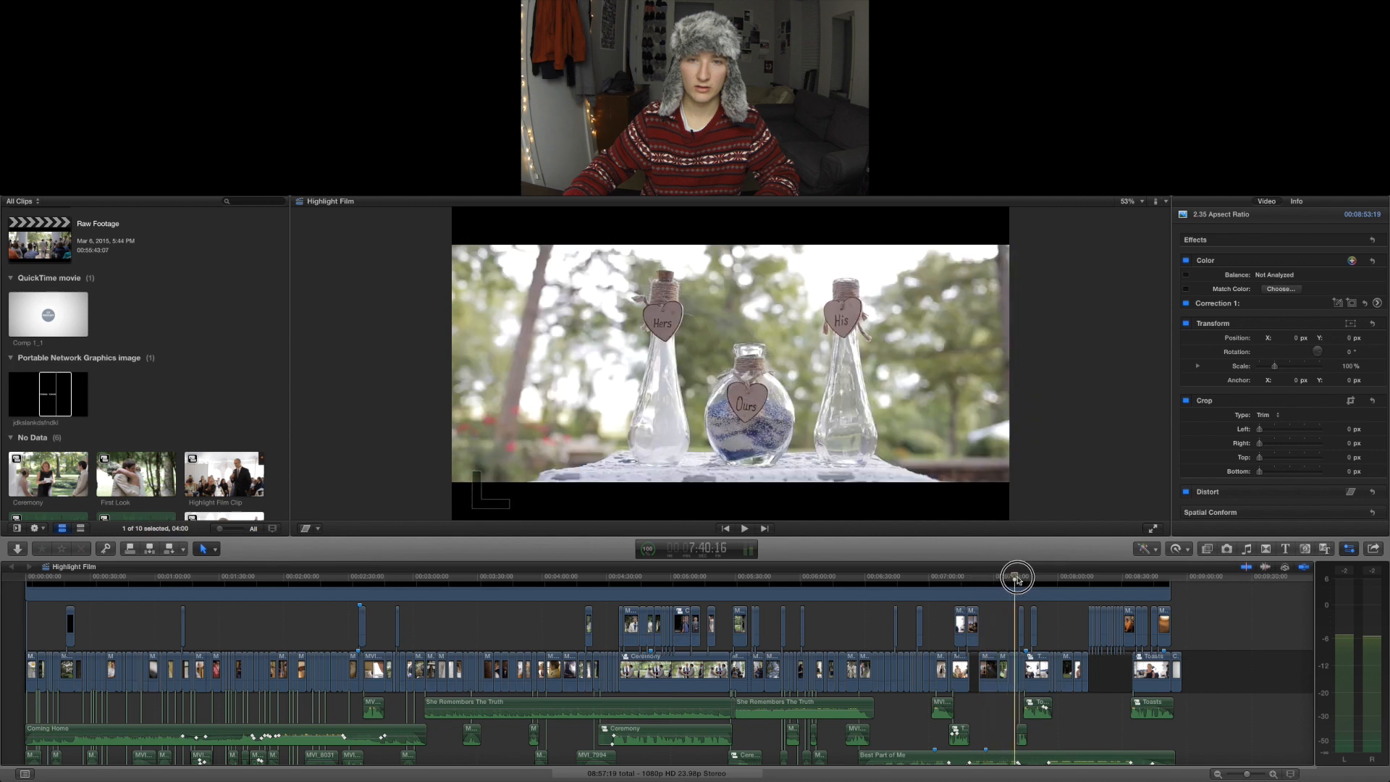
left_click_drag(1114, 579, 427, 577)
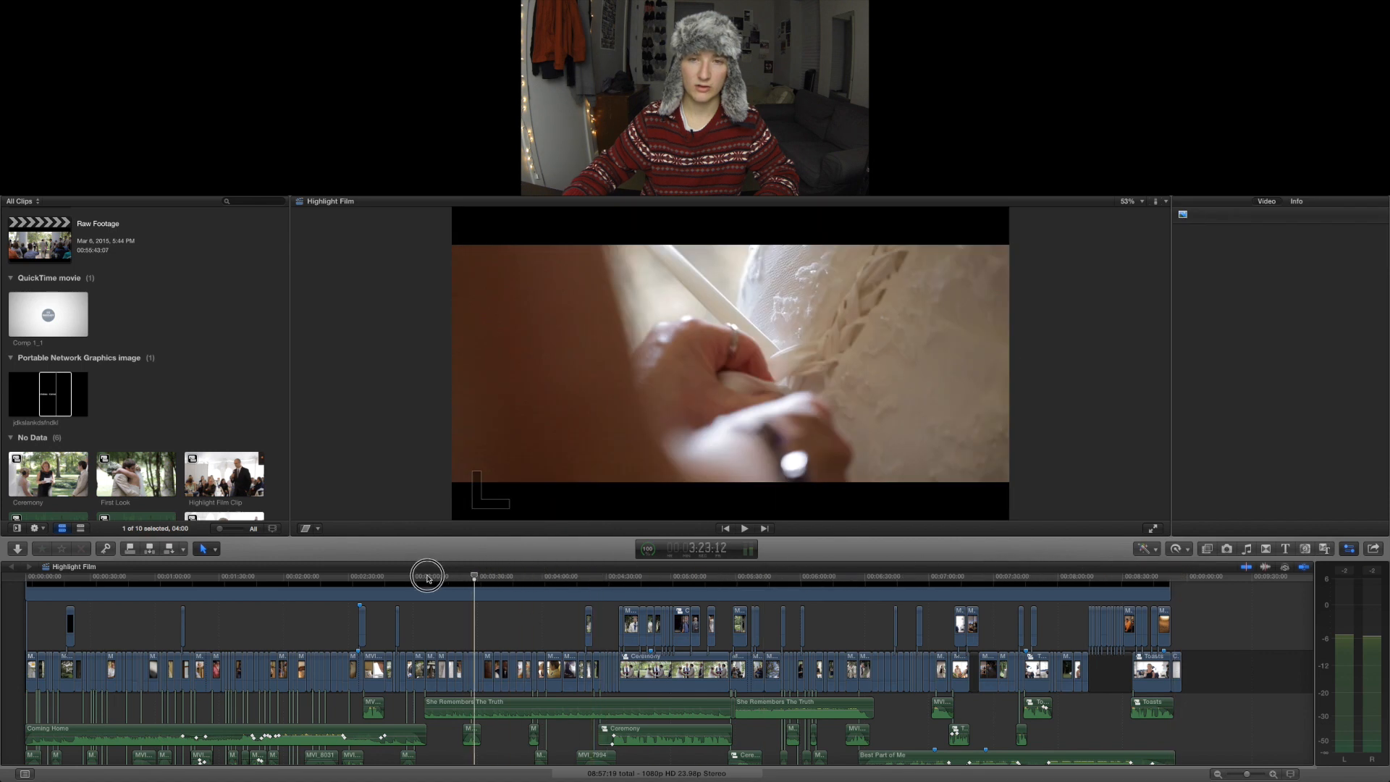
- Start a Master File export of the project with the Computer format and the H.264 Better Quality codec
left_click(1373, 548)
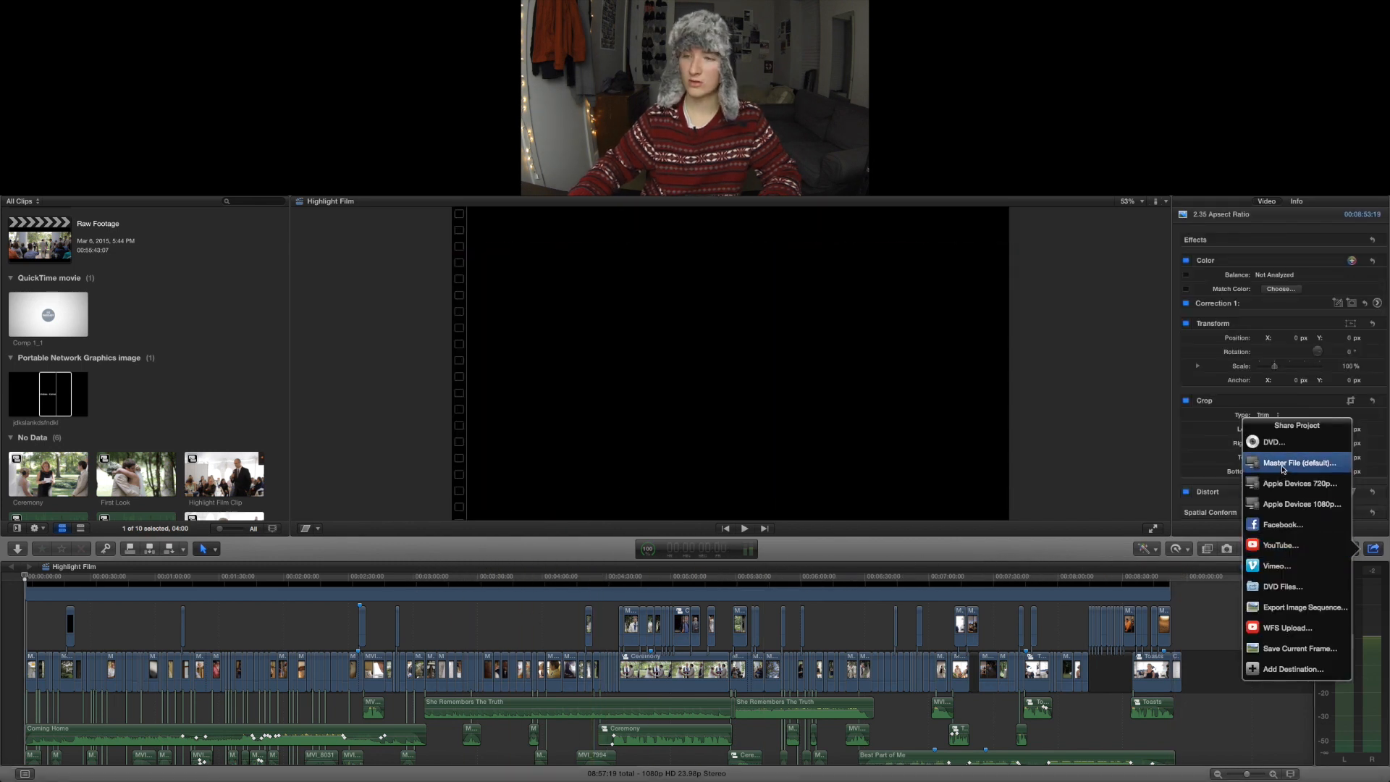
left_click(1282, 469)
left_click(811, 310)
left_click(814, 356)
left_click(815, 355)
left_click(816, 374)
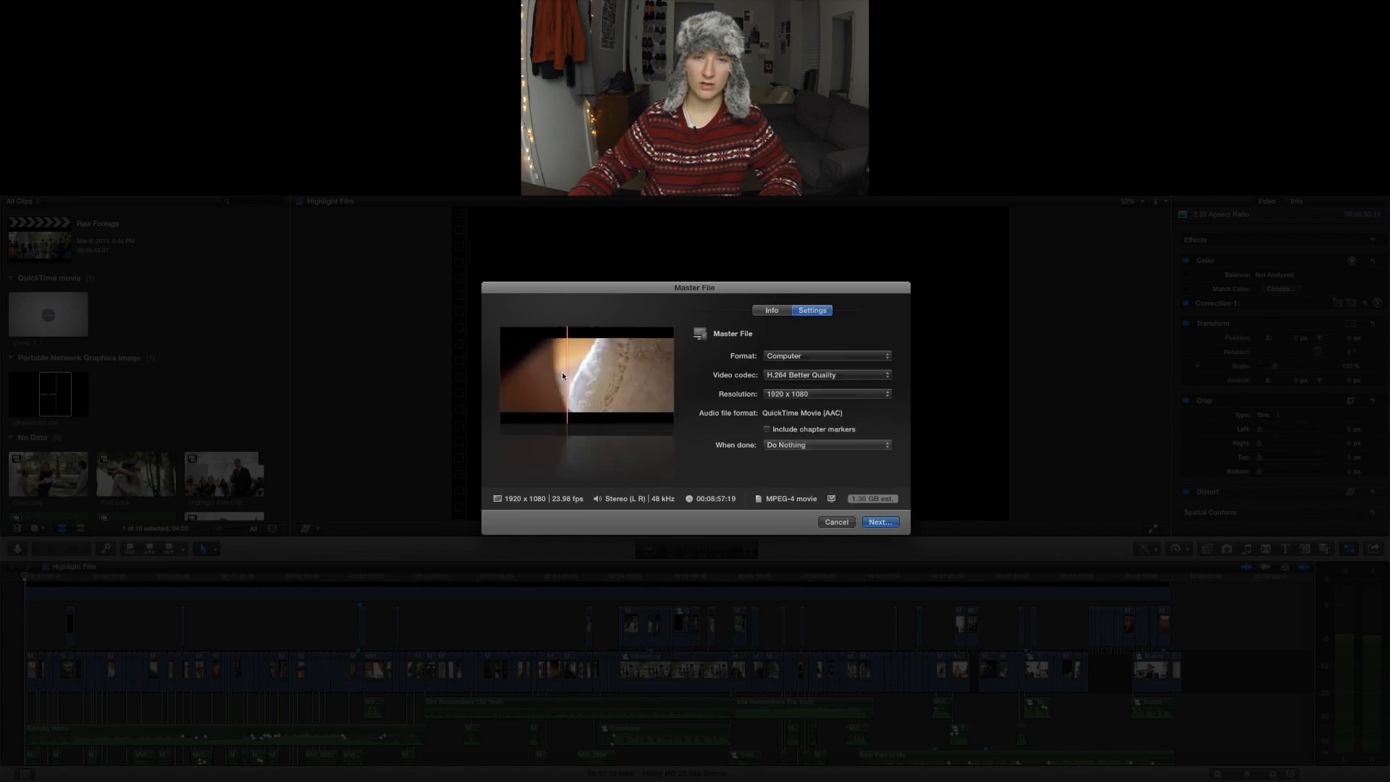
- Try the Video and Audio export format and check its video codec options
left_click(825, 355)
left_click(804, 291)
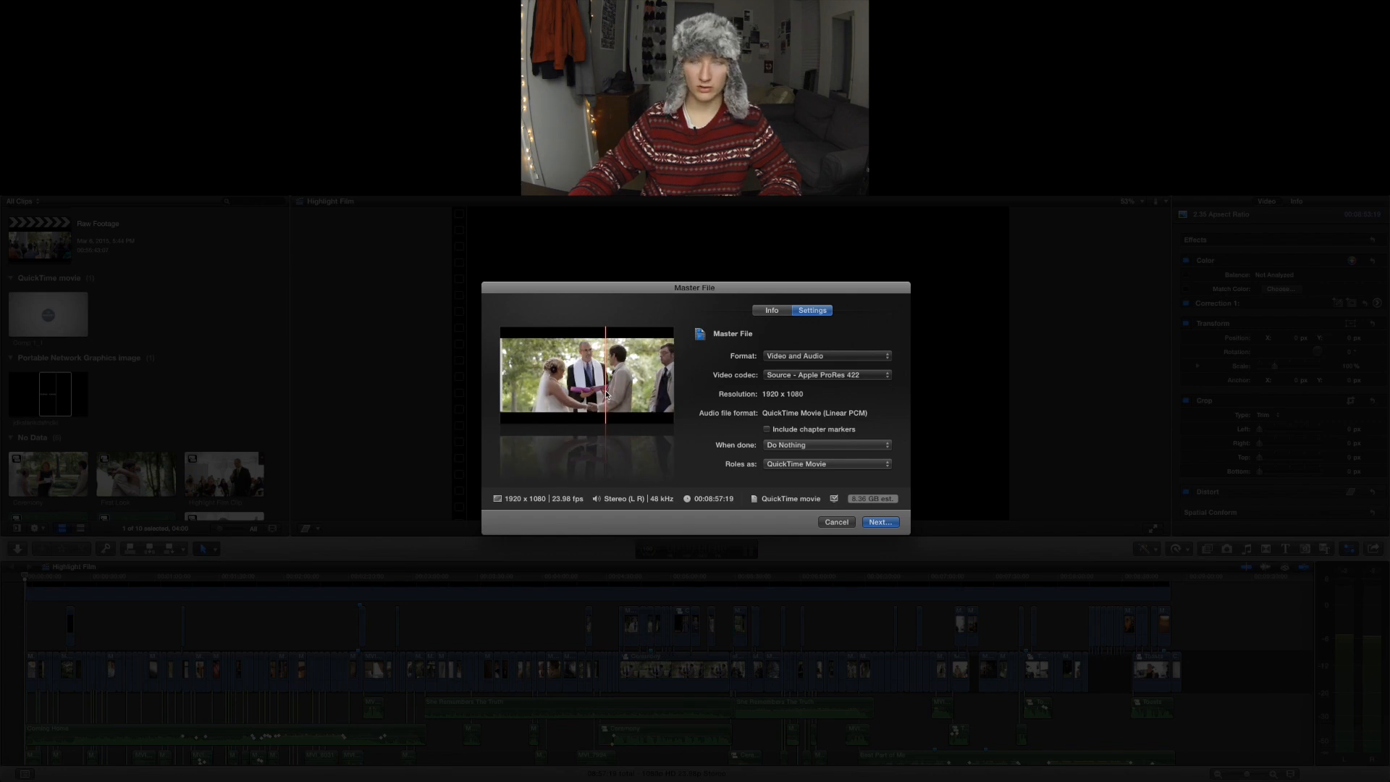
left_click(826, 374)
left_click(738, 391)
- Set the export format to Computer with the H.264 Faster Encode video codec
left_click(800, 355)
left_click(800, 414)
left_click(807, 374)
left_click(807, 377)
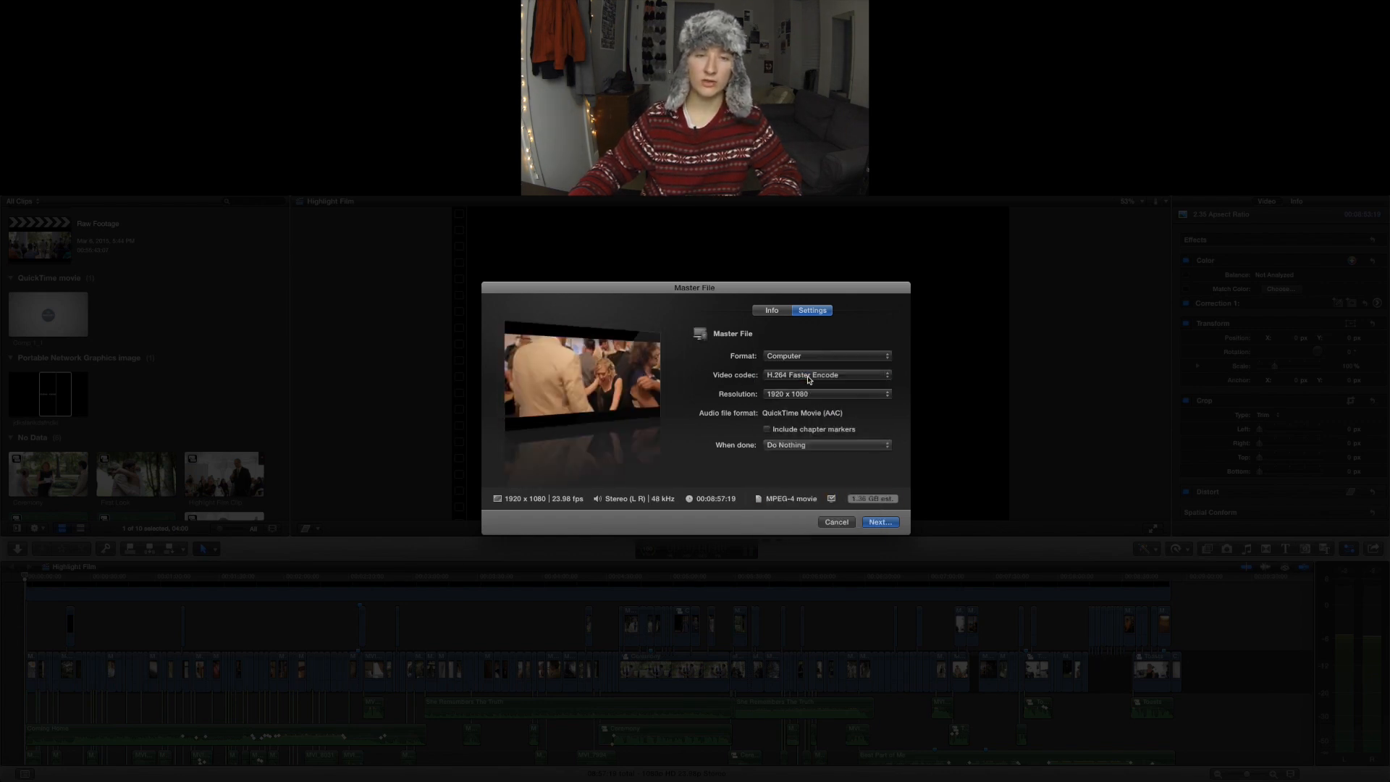